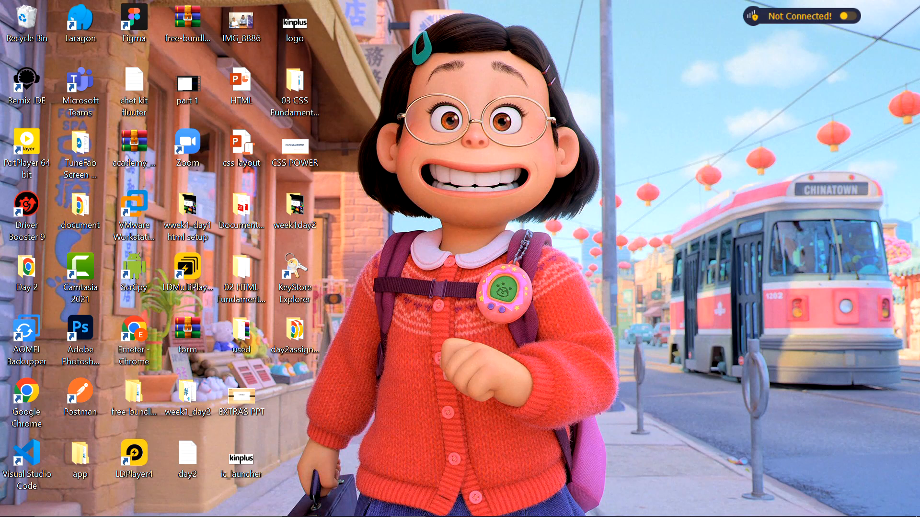
Open Google Chrome in a maximized window, go to github.com and open the week1_day2 repository
click(370, 504)
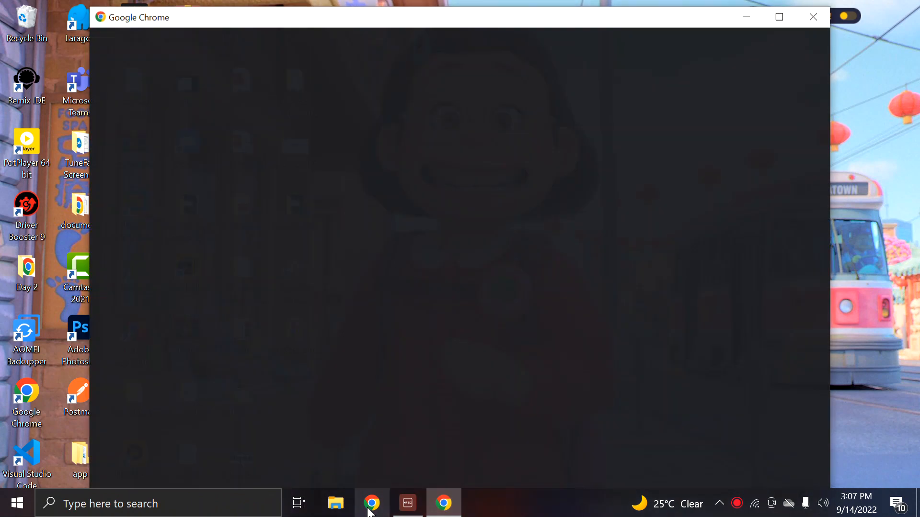
click(455, 353)
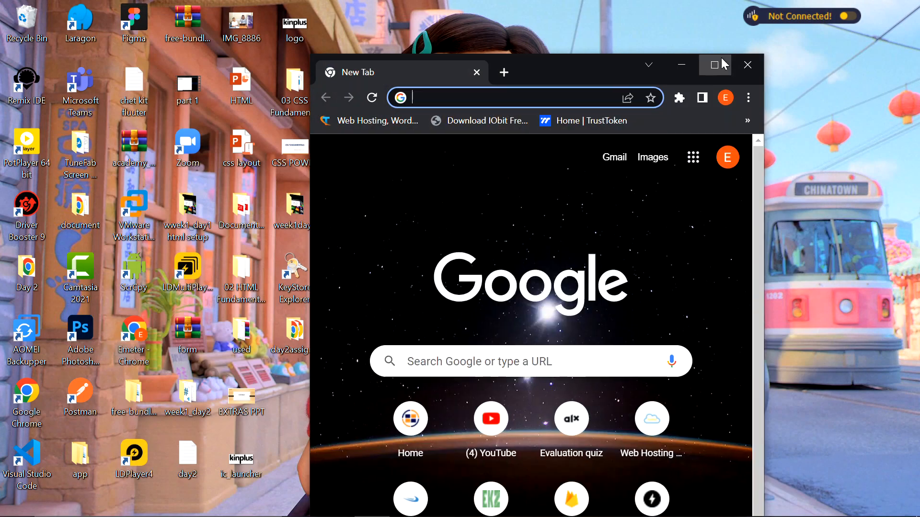
click(714, 64)
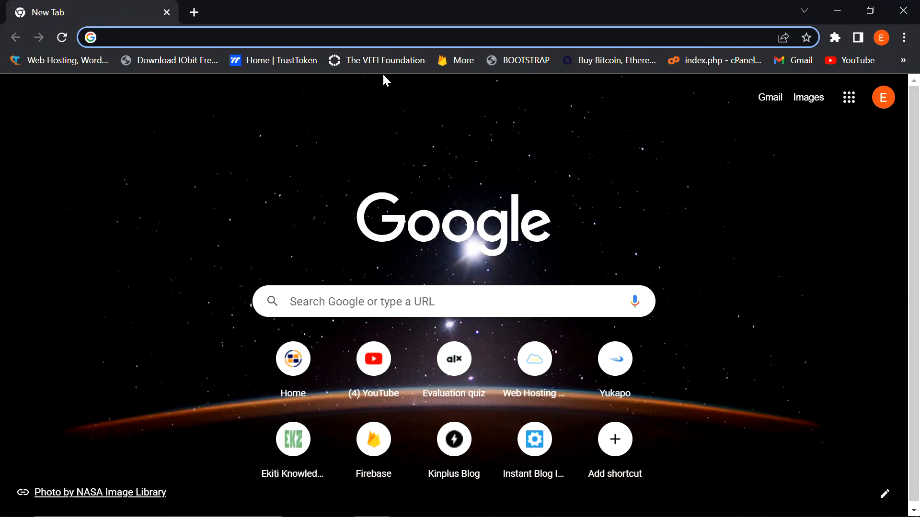
text(git)
key(Return)
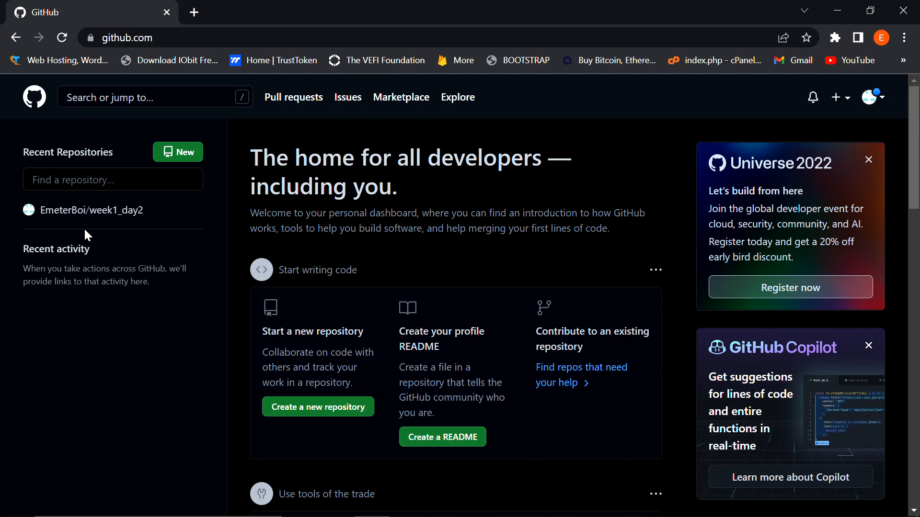
click(107, 211)
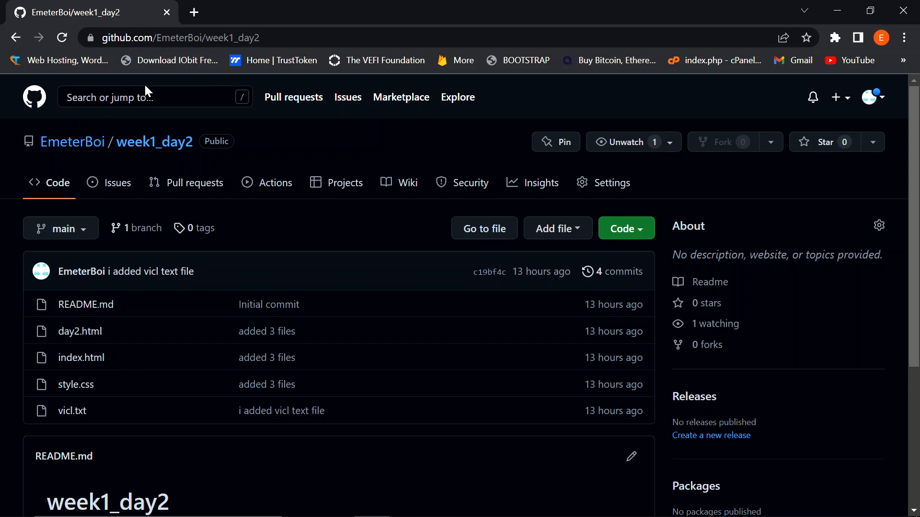
Search the web for Netlify in a new browser tab and open the official netlify.com site
click(195, 10)
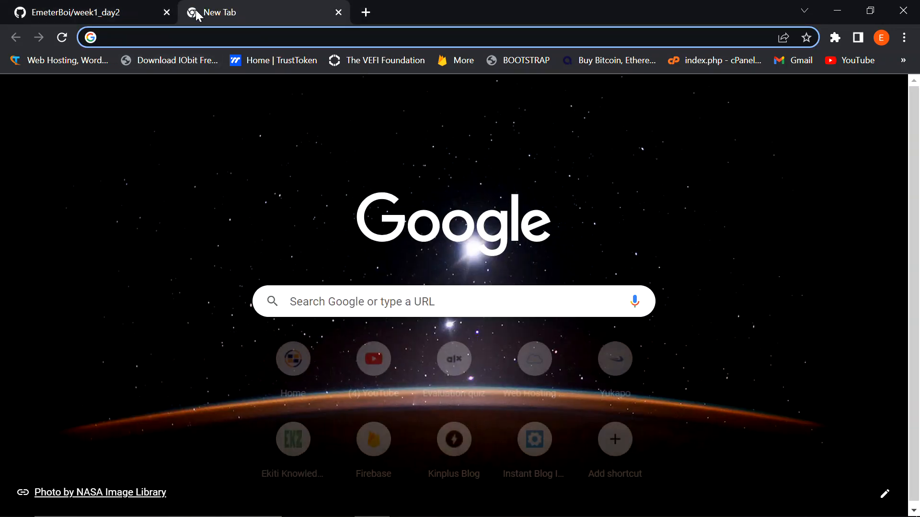
text(netil)
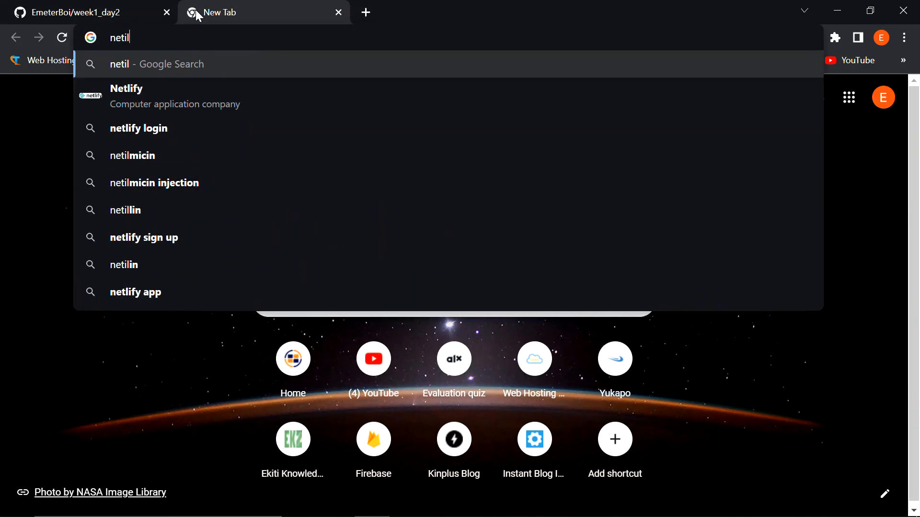
text(f)
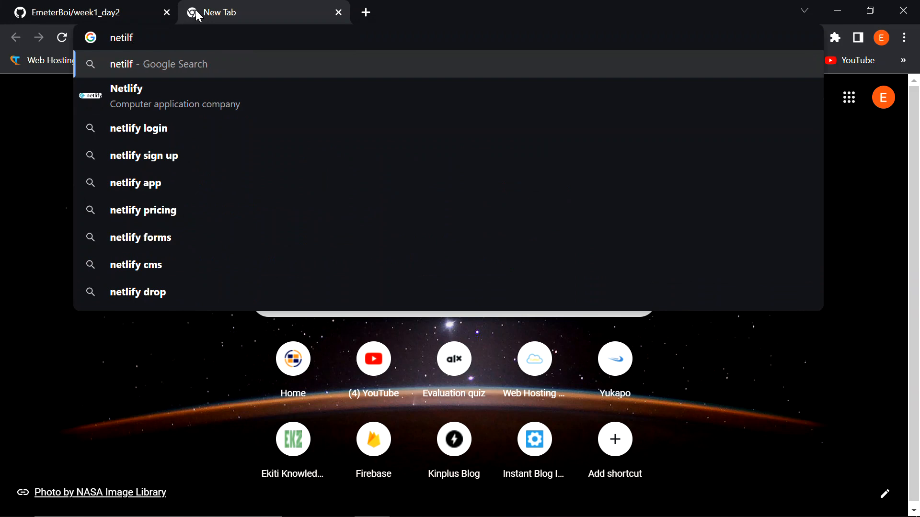
key(Down)
key(Return)
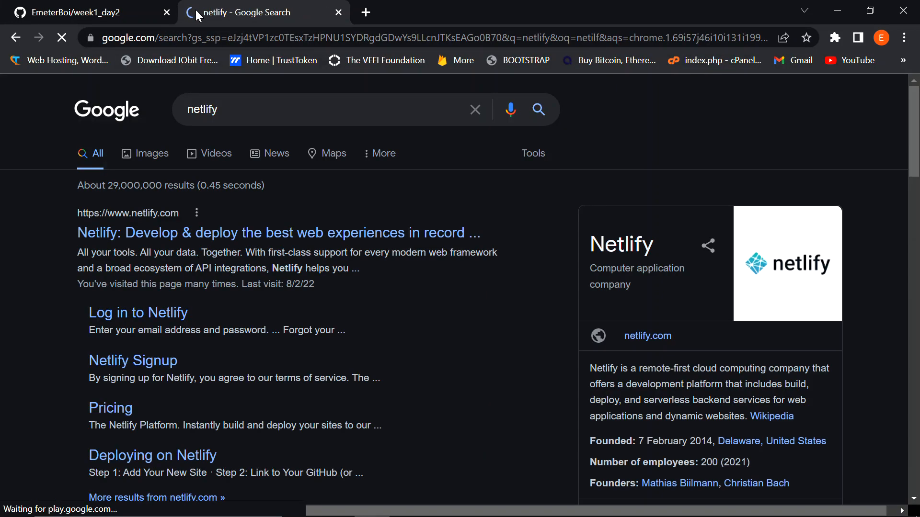
click(160, 237)
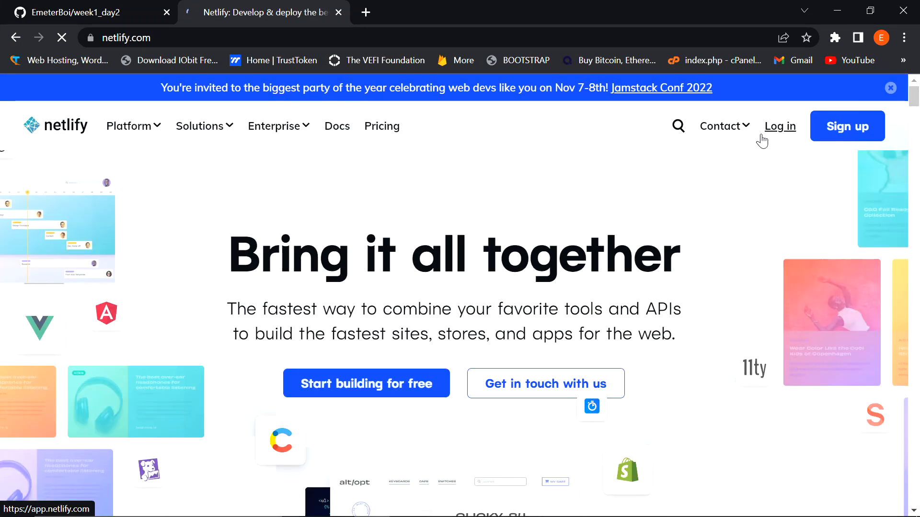
Log in to Netlify with the GitHub account and authorize Netlify Auth to access it
click(778, 129)
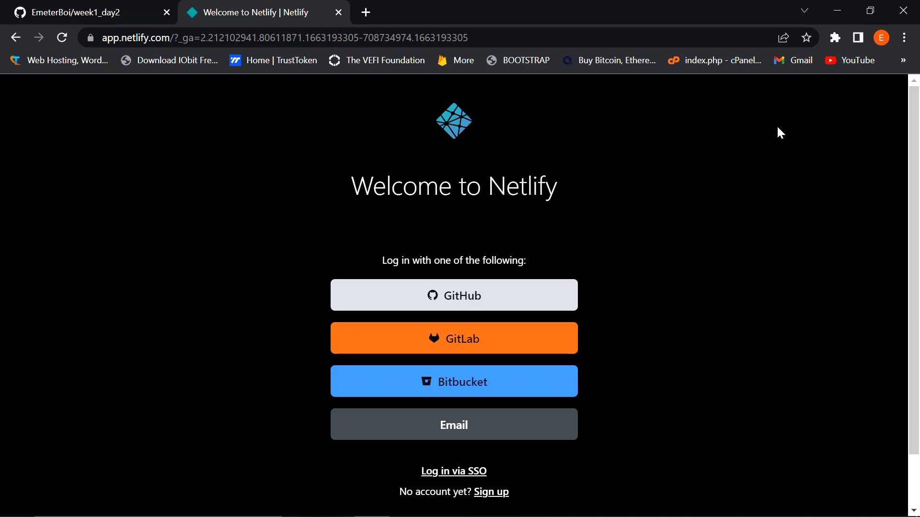
click(512, 302)
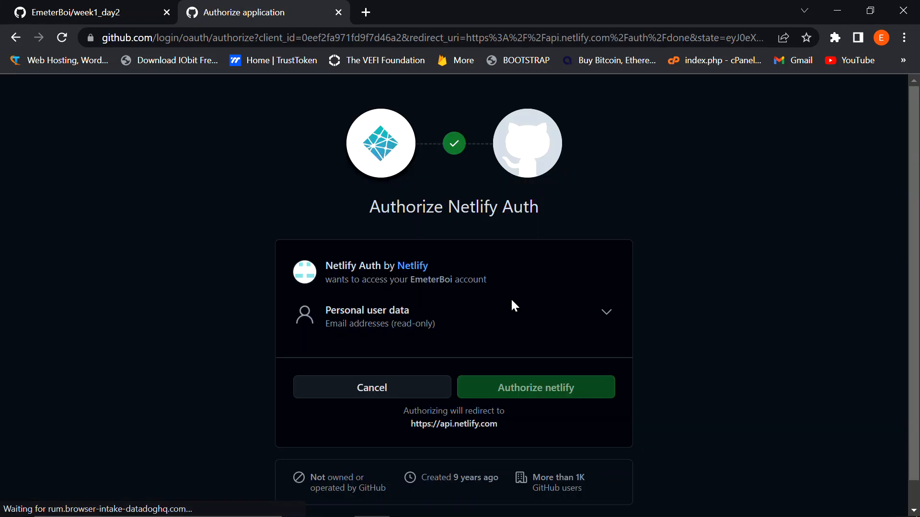
scroll(511, 301, down, 1)
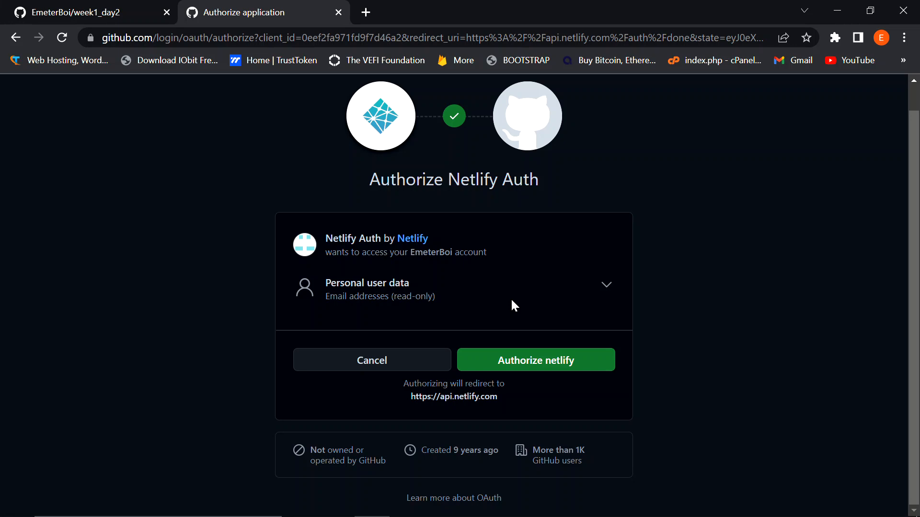
click(527, 361)
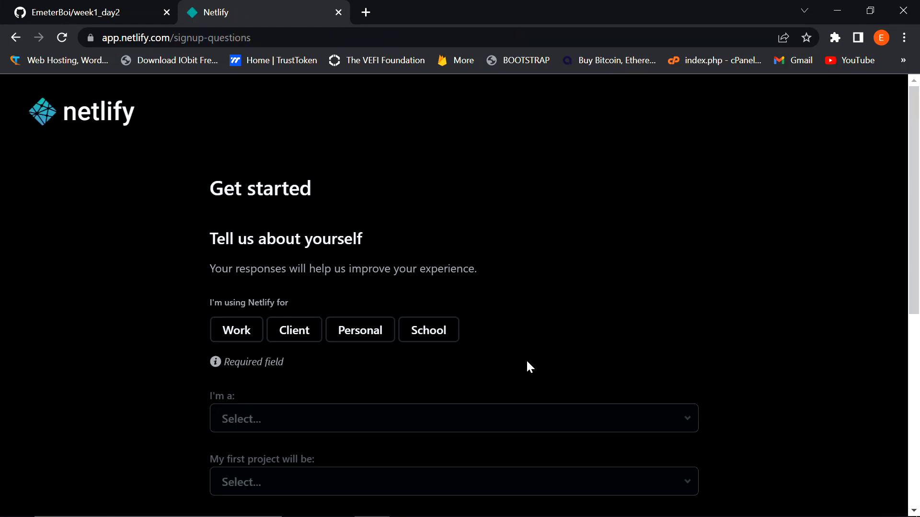
Answer the sign-up questions with School as the use, Student as the role and School project as the first project
scroll(527, 363, down, 7)
scroll(527, 363, up, 7)
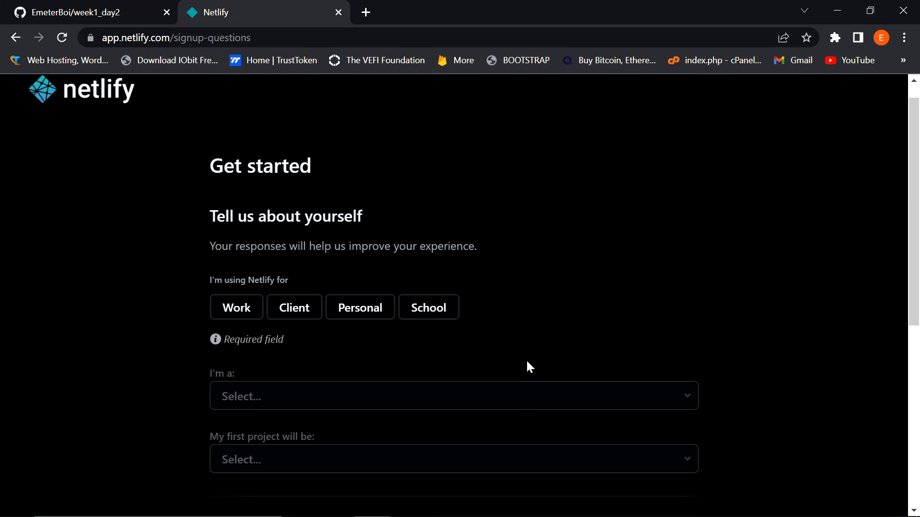
click(251, 307)
click(411, 312)
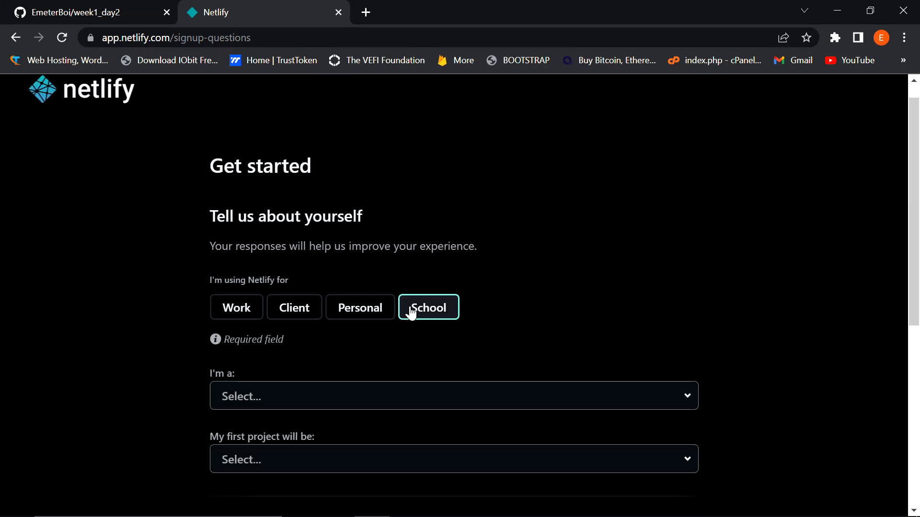
click(326, 407)
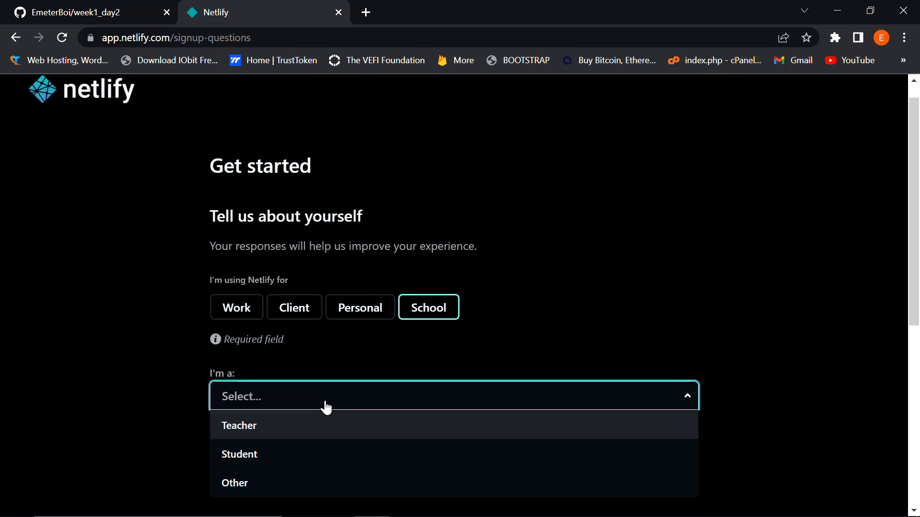
click(344, 453)
scroll(382, 393, down, 7)
scroll(383, 391, up, 2)
click(401, 214)
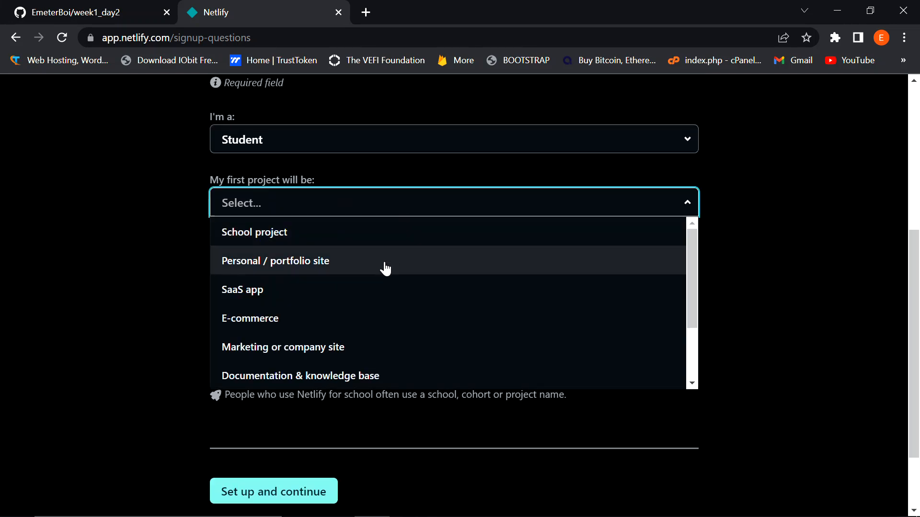
click(409, 238)
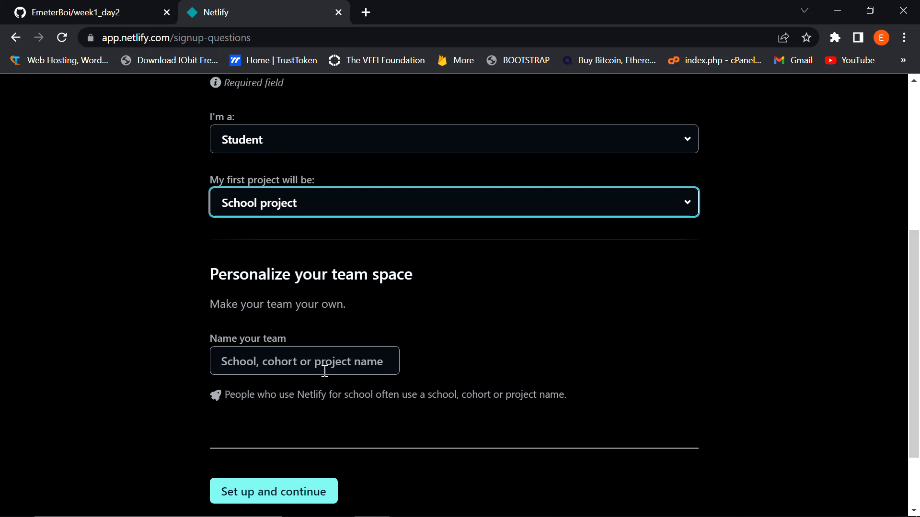
Name the team kinplus and submit the Netlify setup form
scroll(325, 370, down, 1)
click(317, 350)
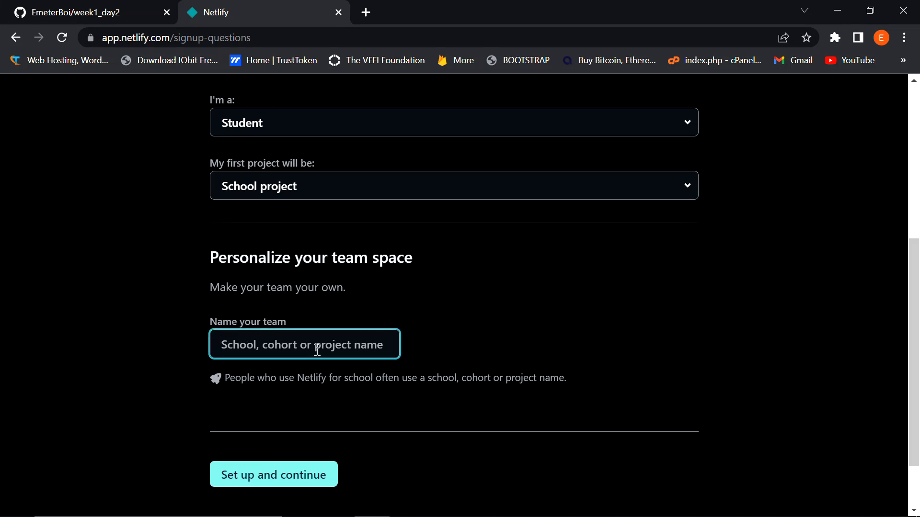
text(kinplus)
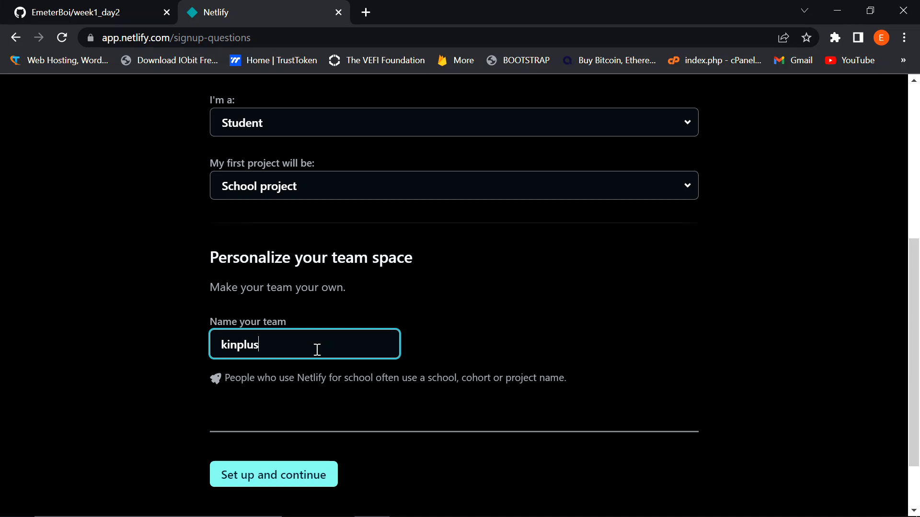
click(294, 474)
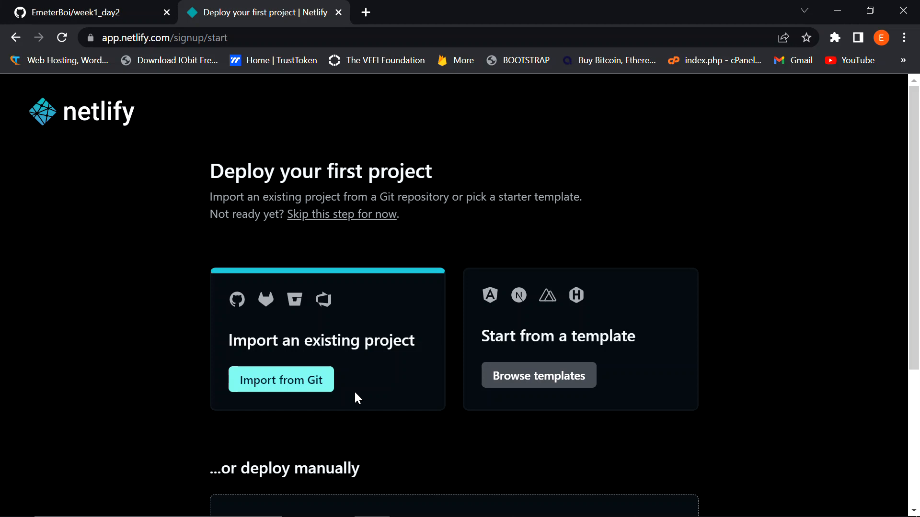
Start importing an existing project from Git with GitHub as the provider and authorize Netlify's requested permissions
click(309, 385)
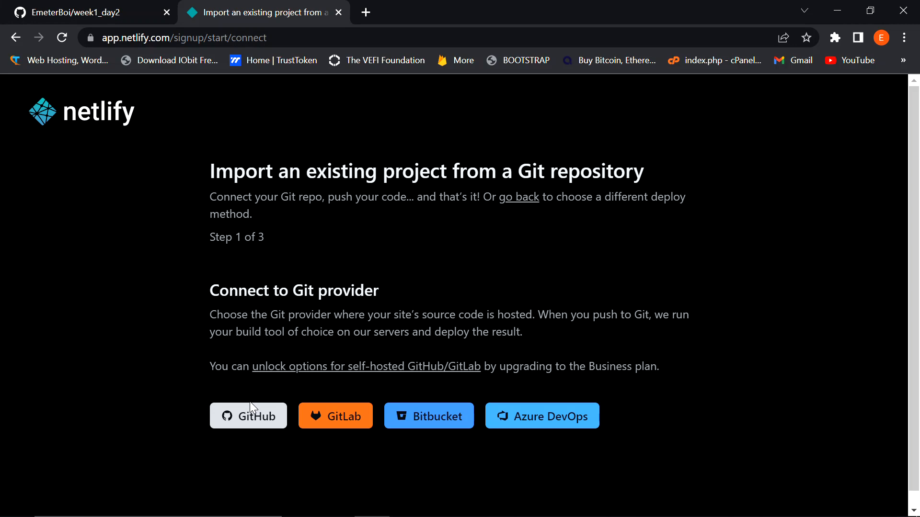
click(250, 415)
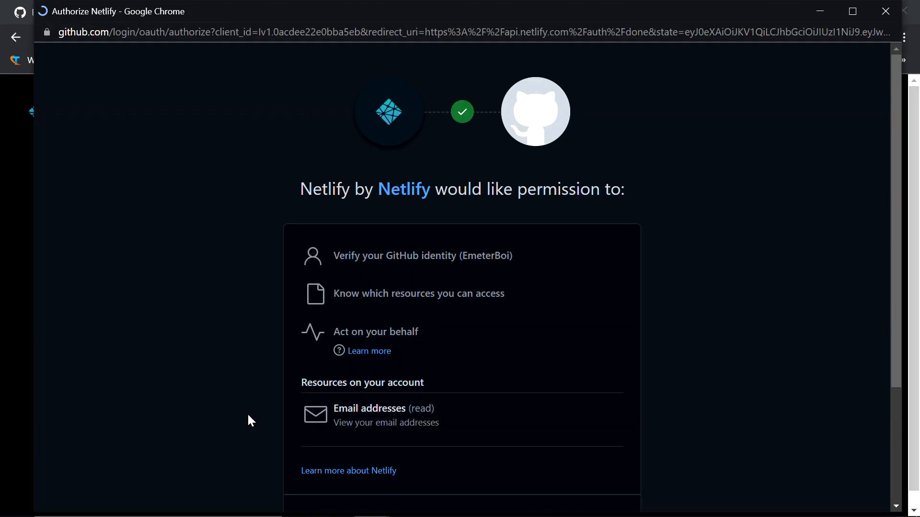
scroll(248, 415, down, 3)
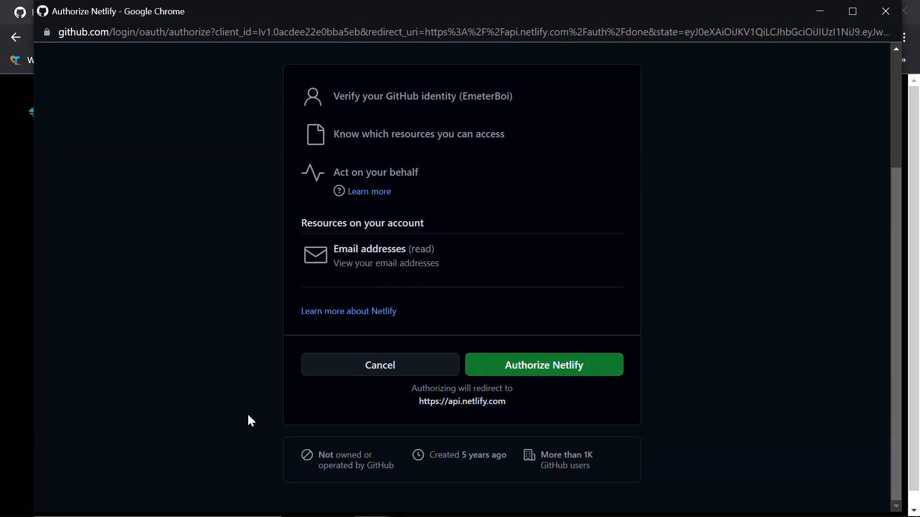
click(609, 364)
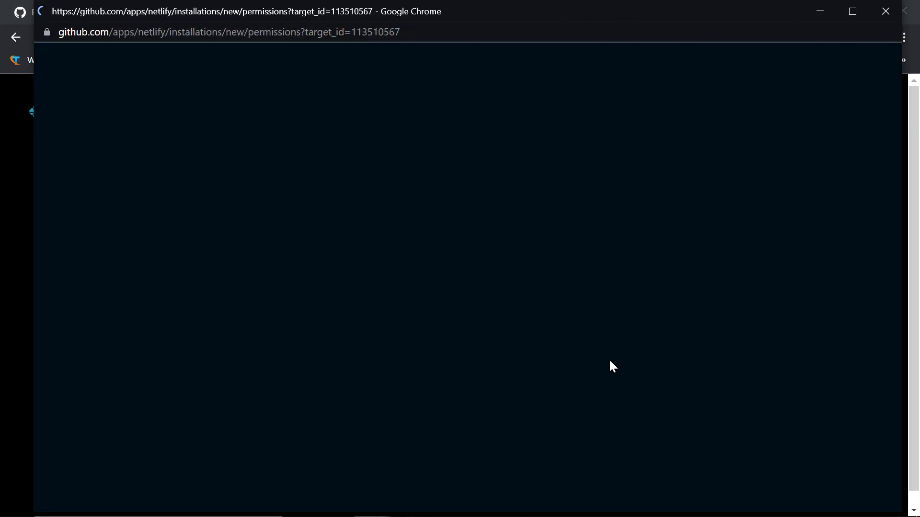
Install the Netlify app on the GitHub account with access to all repositories
scroll(609, 362, down, 4)
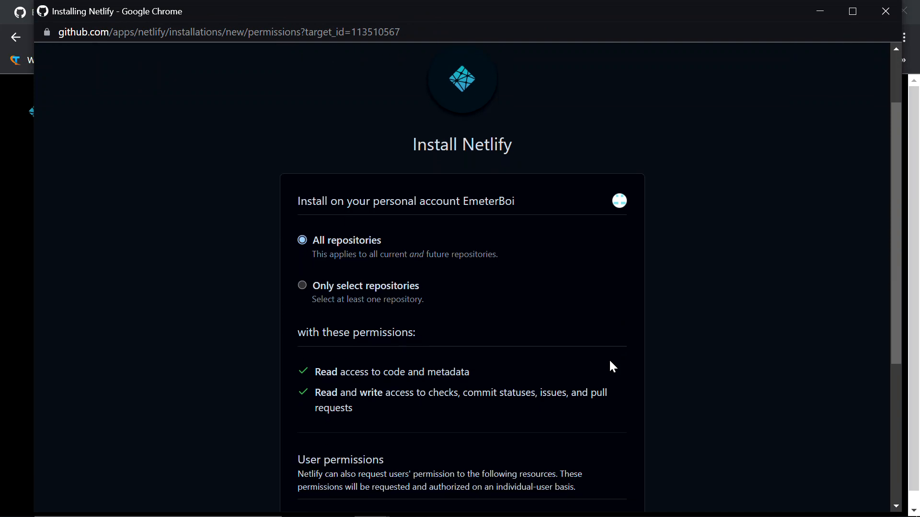
scroll(423, 331, down, 2)
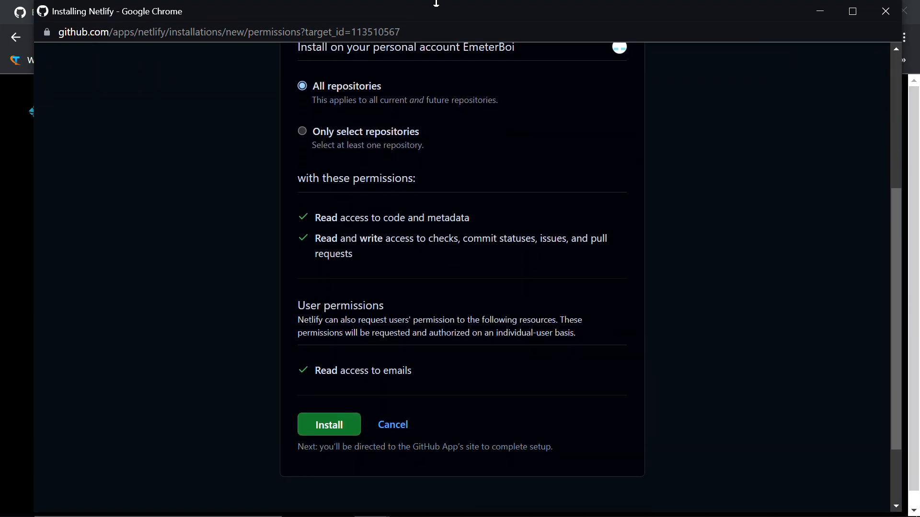
click(325, 425)
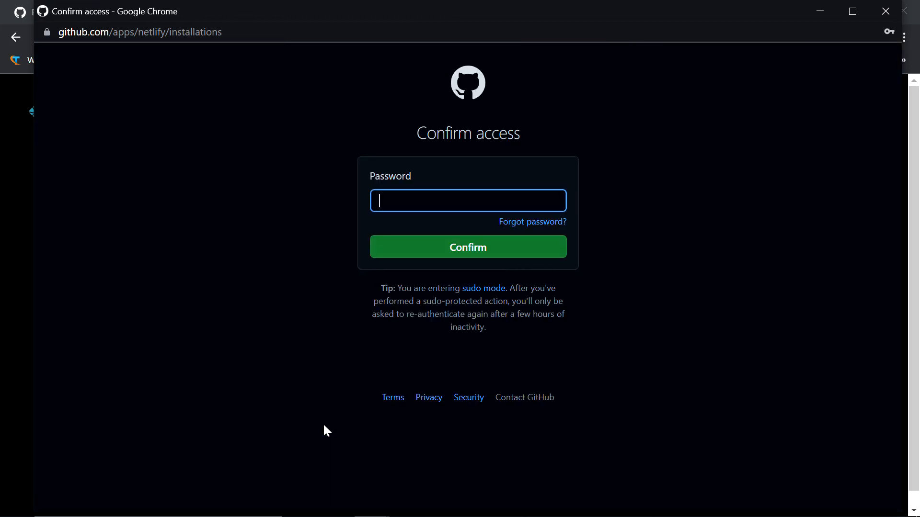
Enter the GitHub account password to confirm access for the Netlify installation
text(••••)
key(BackSpace)
key(BackSpace)
key(BackSpace)
key(BackSpace)
text(•••••••)
key(BackSpace)
key(BackSpace)
key(BackSpace)
key(BackSpace)
key(BackSpace)
key(BackSpace)
text(•••••••••)
key(Return)
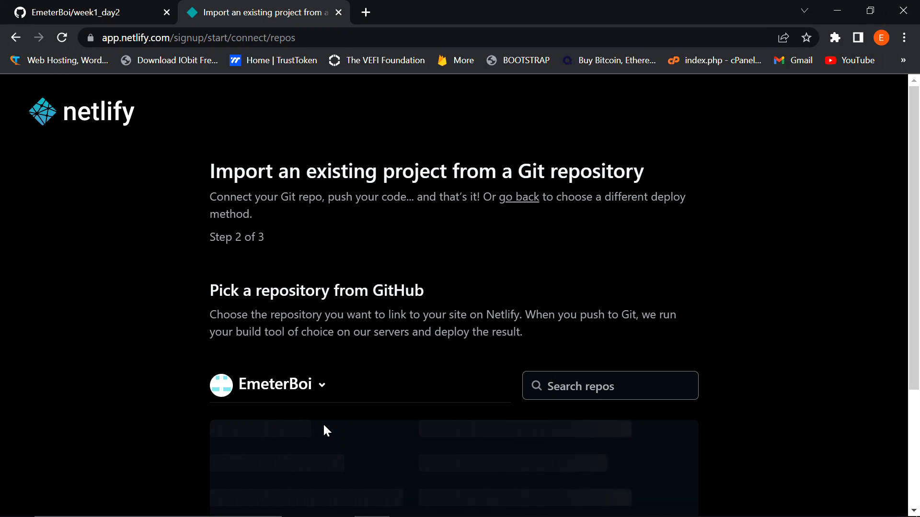
Pick the week1_day2 repository for the import and deploy the site from its main branch
scroll(322, 431, down, 3)
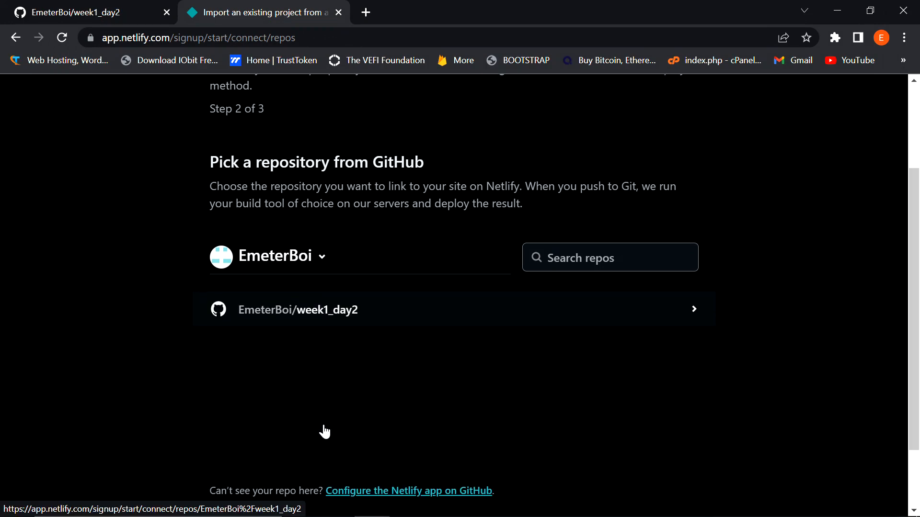
click(356, 299)
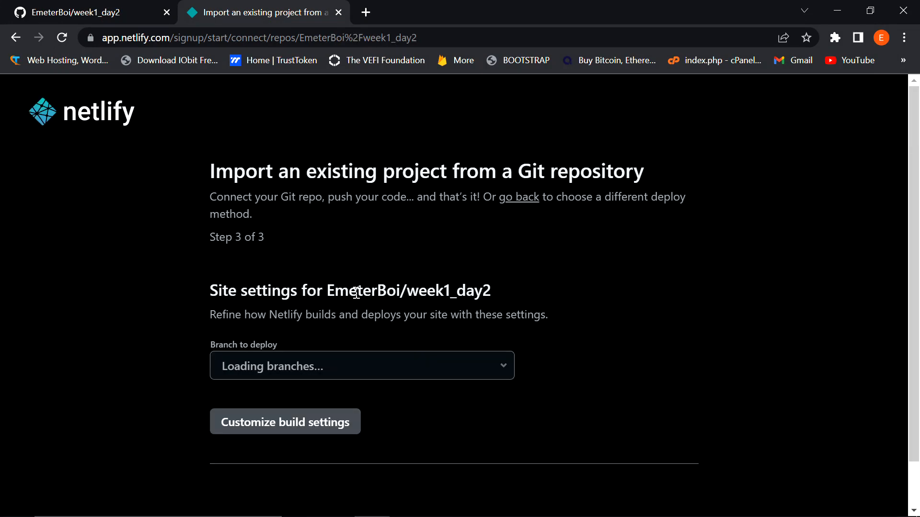
scroll(372, 272, down, 2)
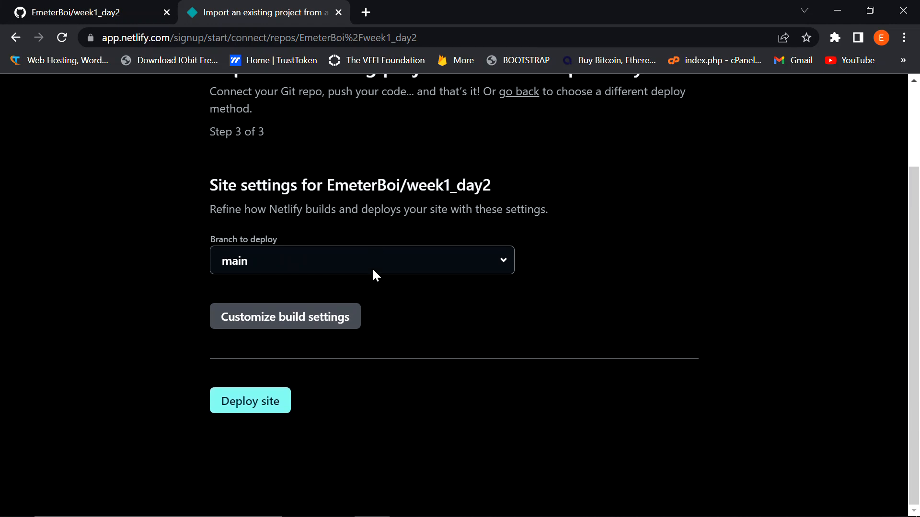
click(251, 395)
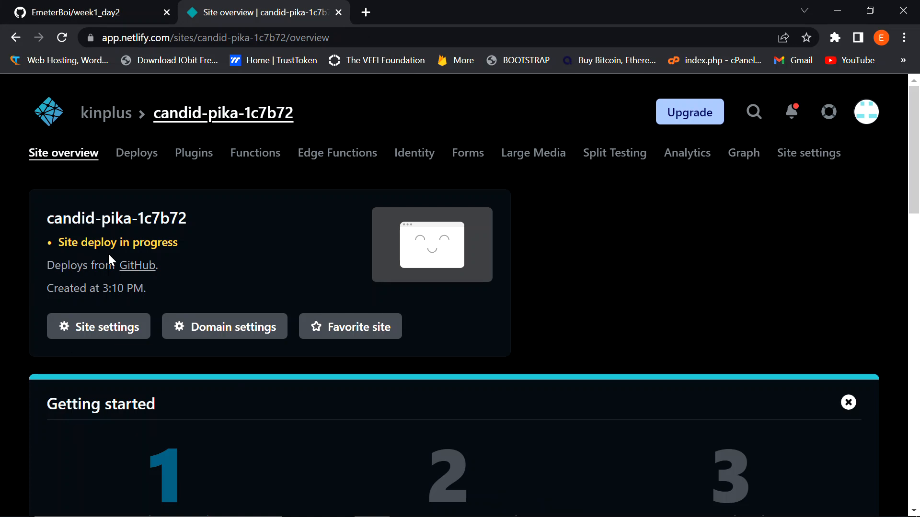
Open the deployed site's settings and start changing the site name under its site information
click(91, 336)
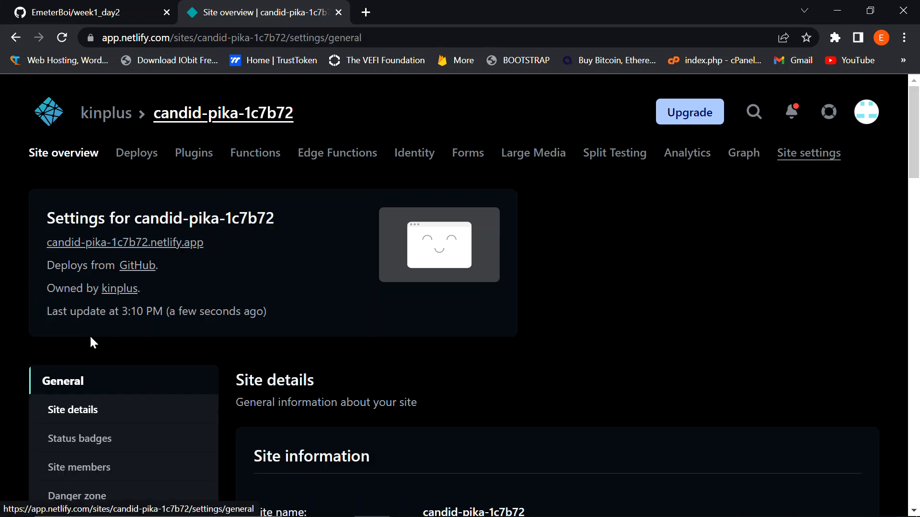
scroll(127, 141, down, 3)
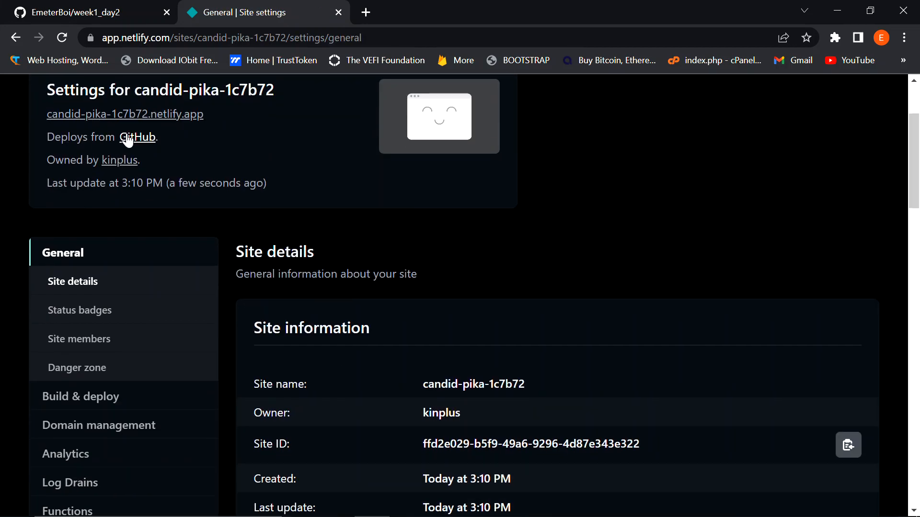
scroll(304, 218, down, 1)
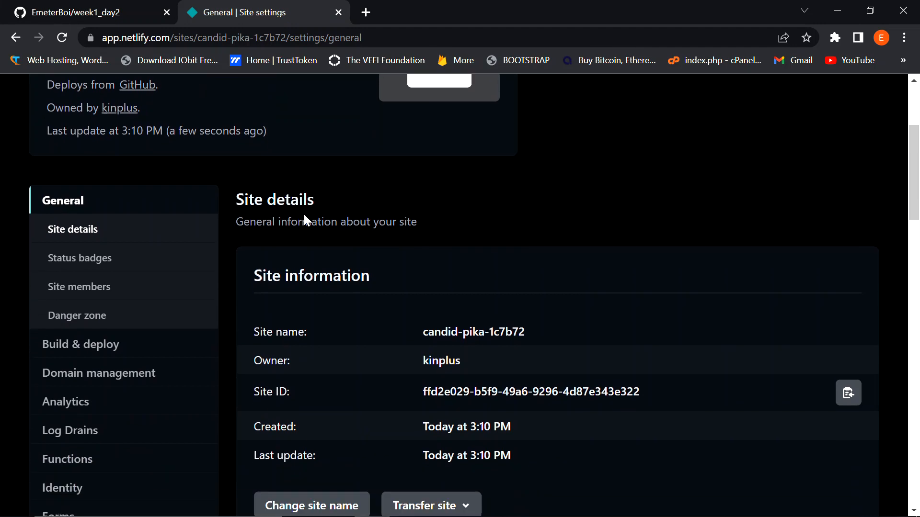
scroll(304, 218, down, 3)
scroll(586, 306, down, 1)
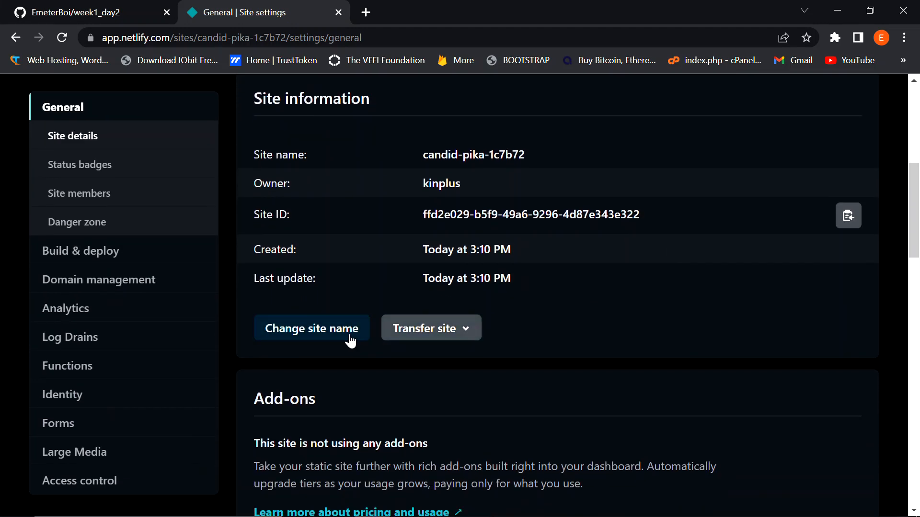
click(349, 335)
key(ctrl+a)
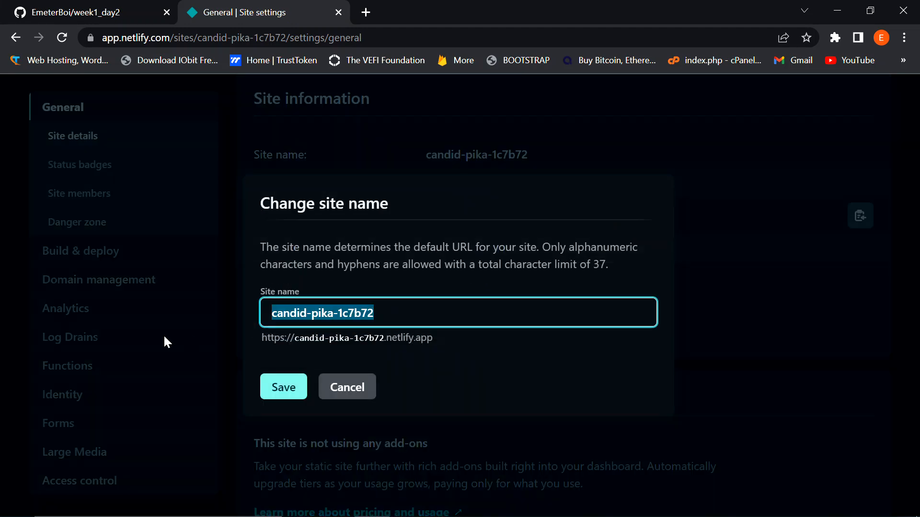
text(victor)
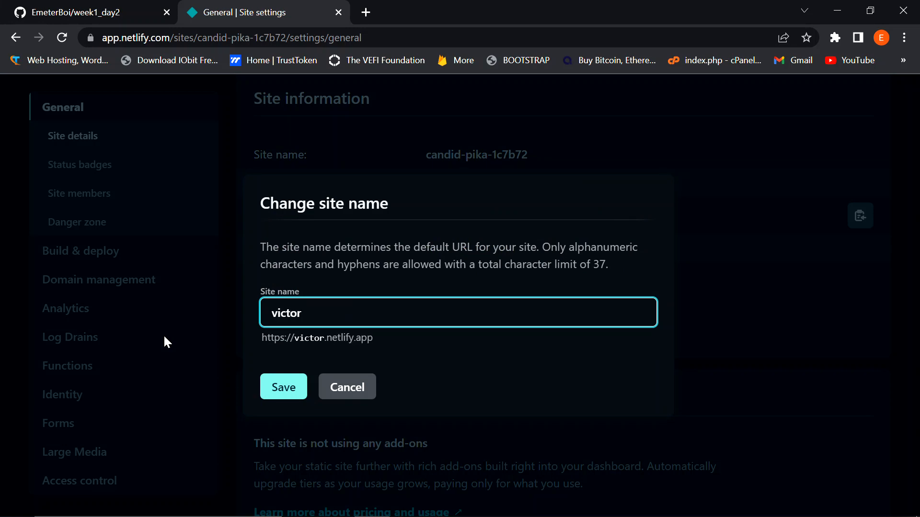
key(BackSpace)
key(BackSpace)
key(BackSpace)
key(BackSpace)
key(BackSpace)
key(BackSpace)
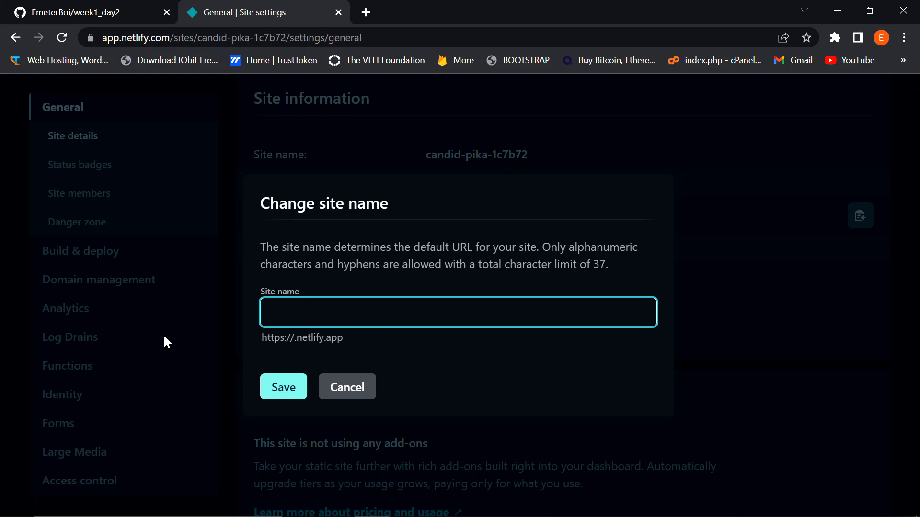
Rename the site to week1 followed directly by the owner's first name, without a space, and save the change
text(week1)
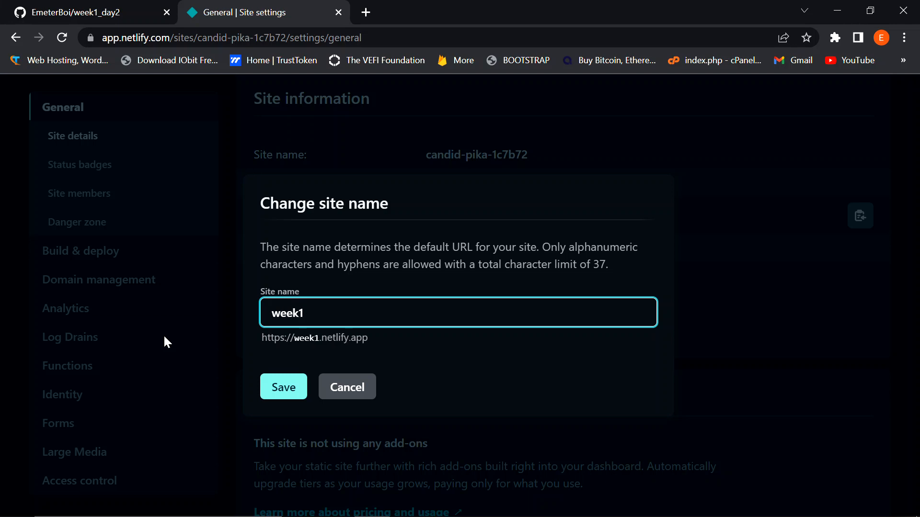
text(vic)
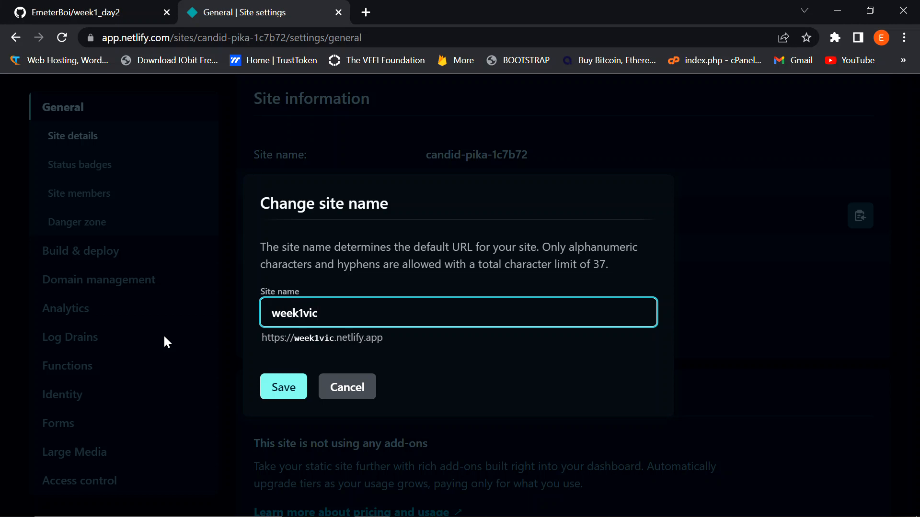
key(BackSpace)
key(BackSpace)
key(BackSpace)
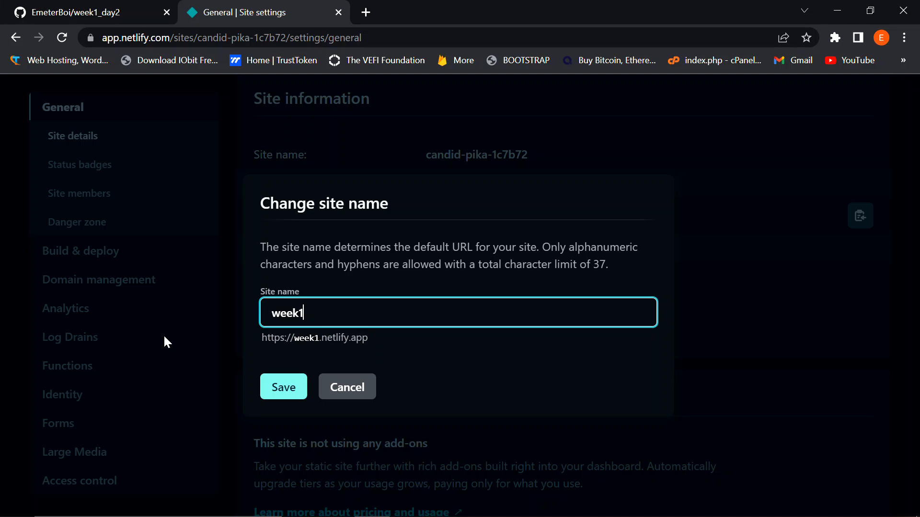
text(victor)
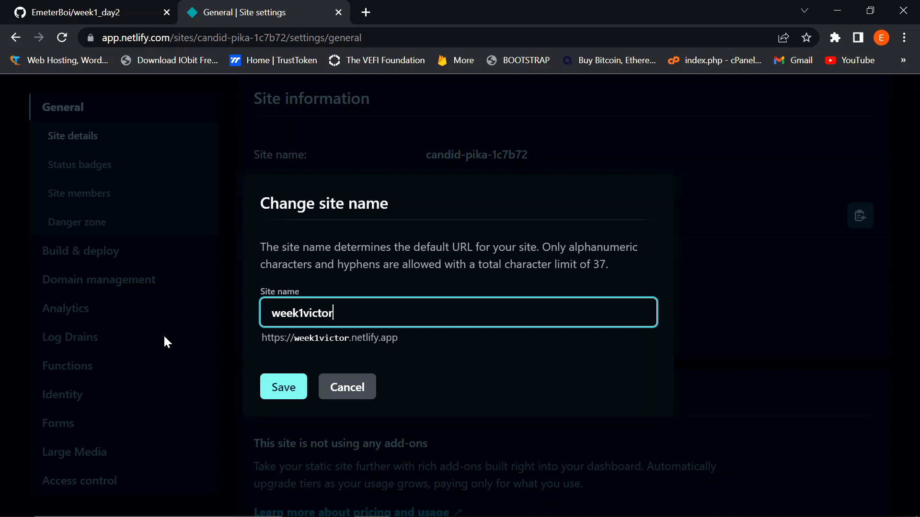
click(271, 395)
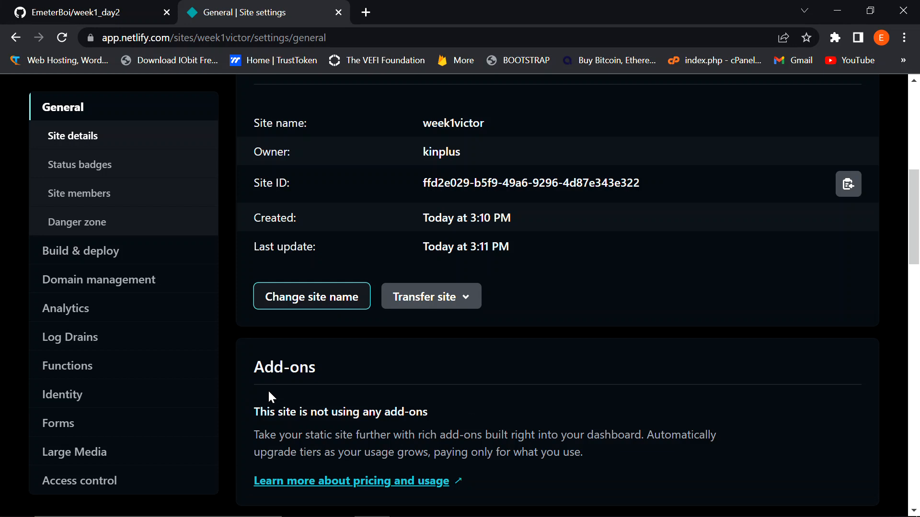
Copy the renamed site's netlify.app link address and open the live site in a new browser tab
scroll(401, 282, up, 5)
scroll(404, 287, up, 3)
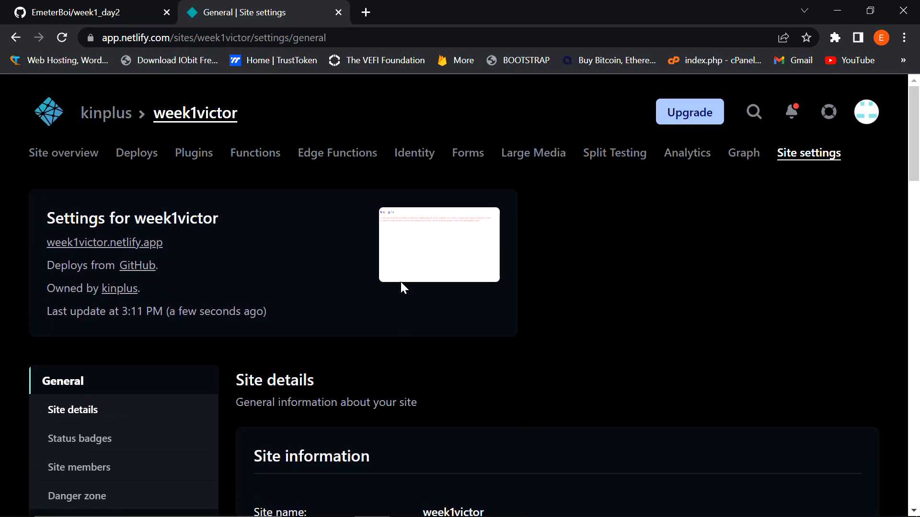
right_click(127, 253)
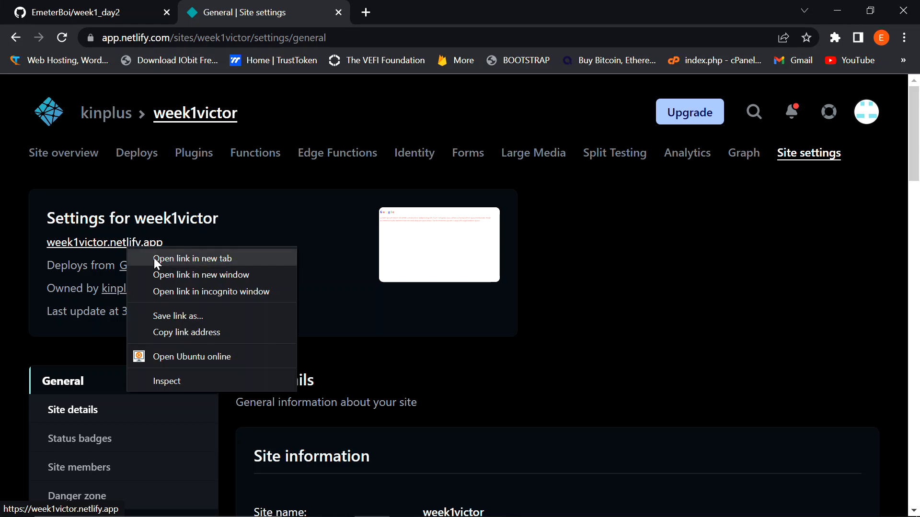
click(200, 336)
click(365, 12)
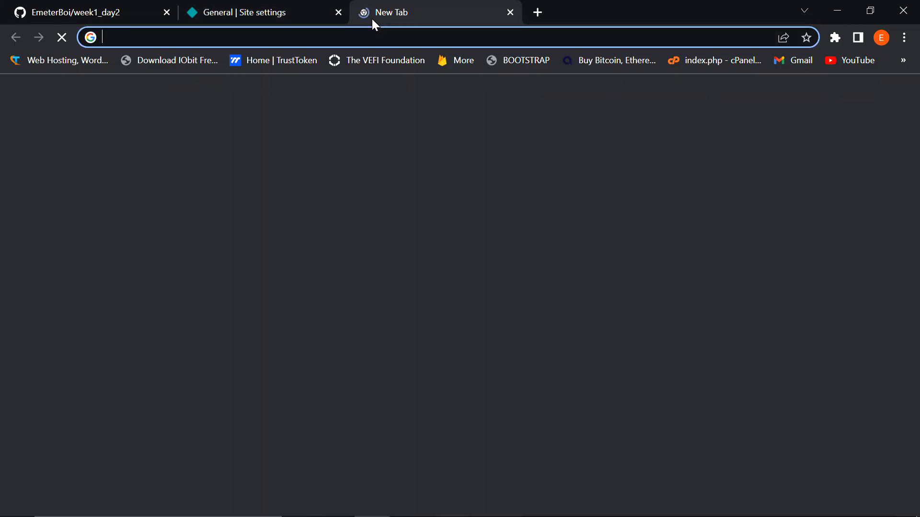
key(ctrl+v)
key(Return)
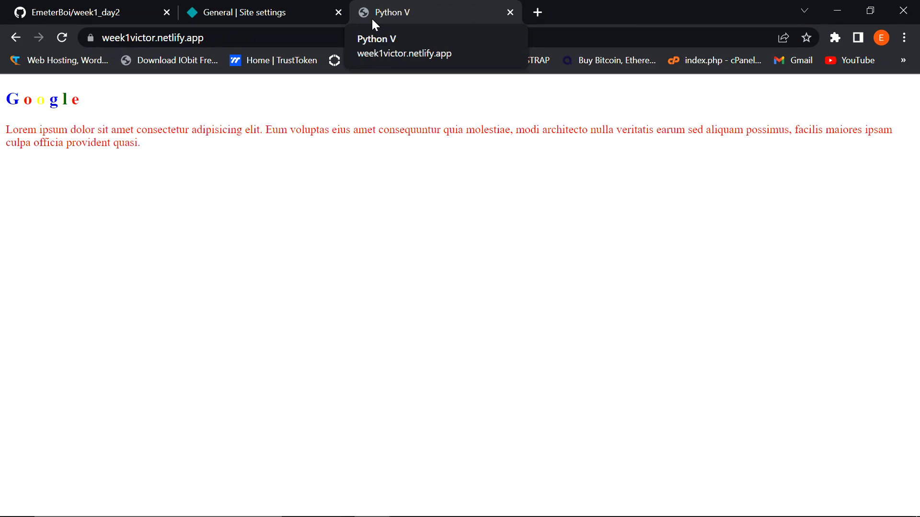